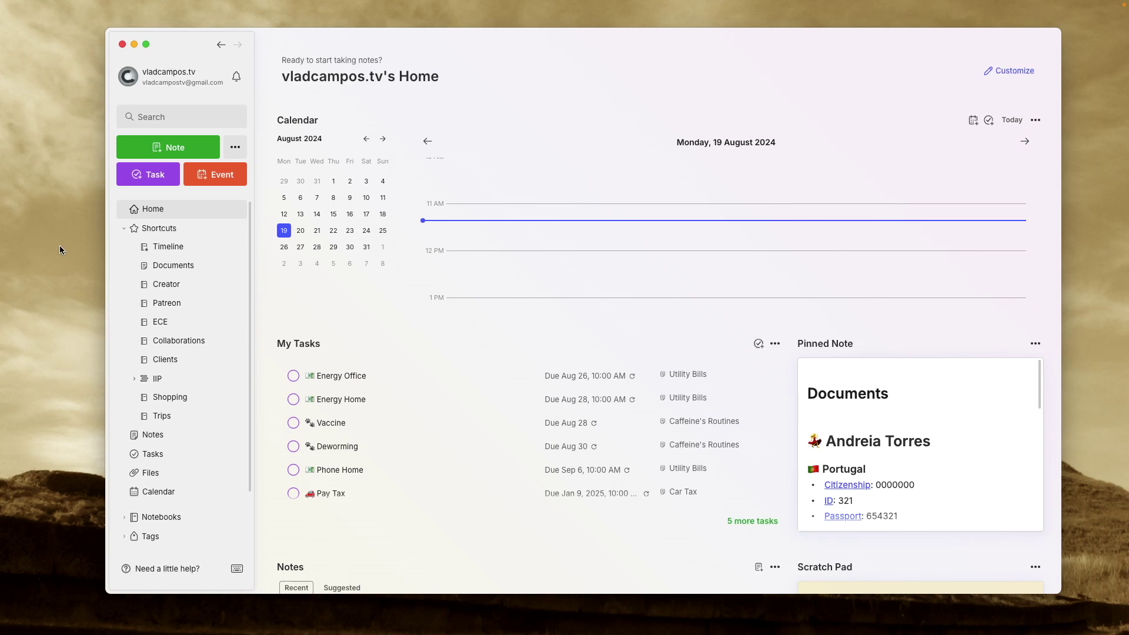
# Open Settings from the account menu, then close it to return to Home.
pyautogui.click(165, 87)
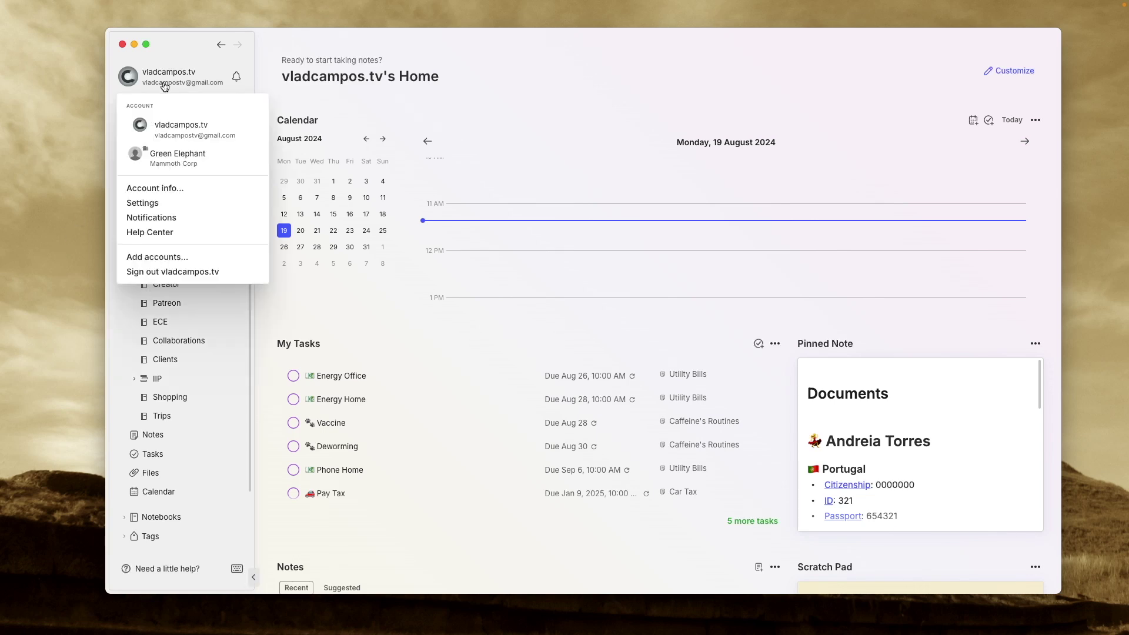
pyautogui.click(176, 209)
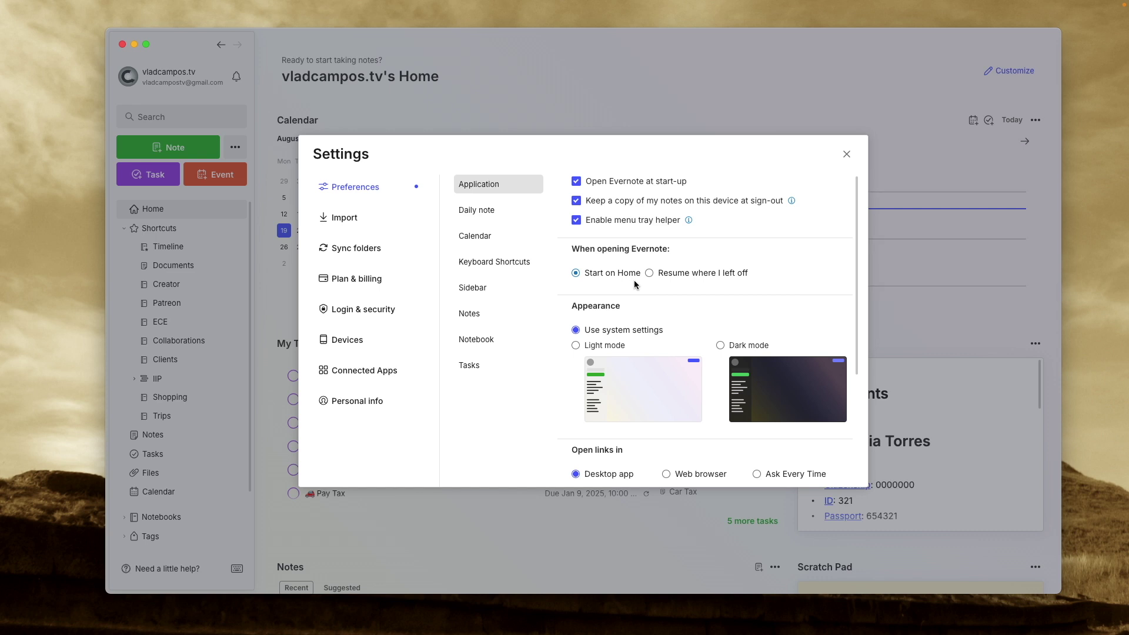
pyautogui.click(846, 155)
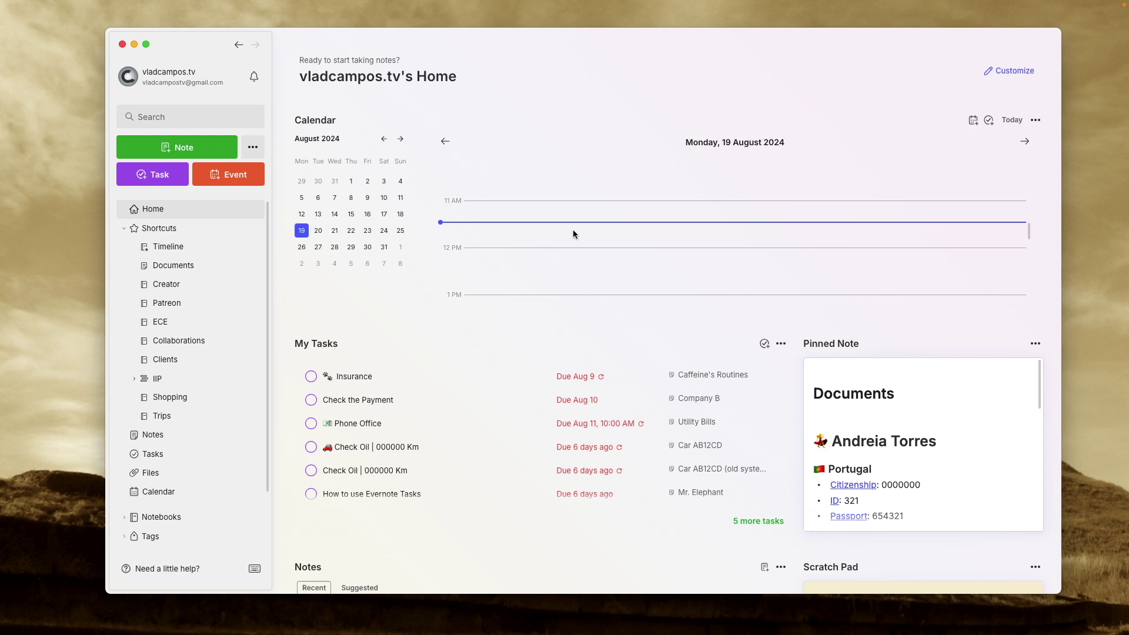
# Resize the Home Calendar widget to medium and try its date picker.
pyautogui.click(1003, 75)
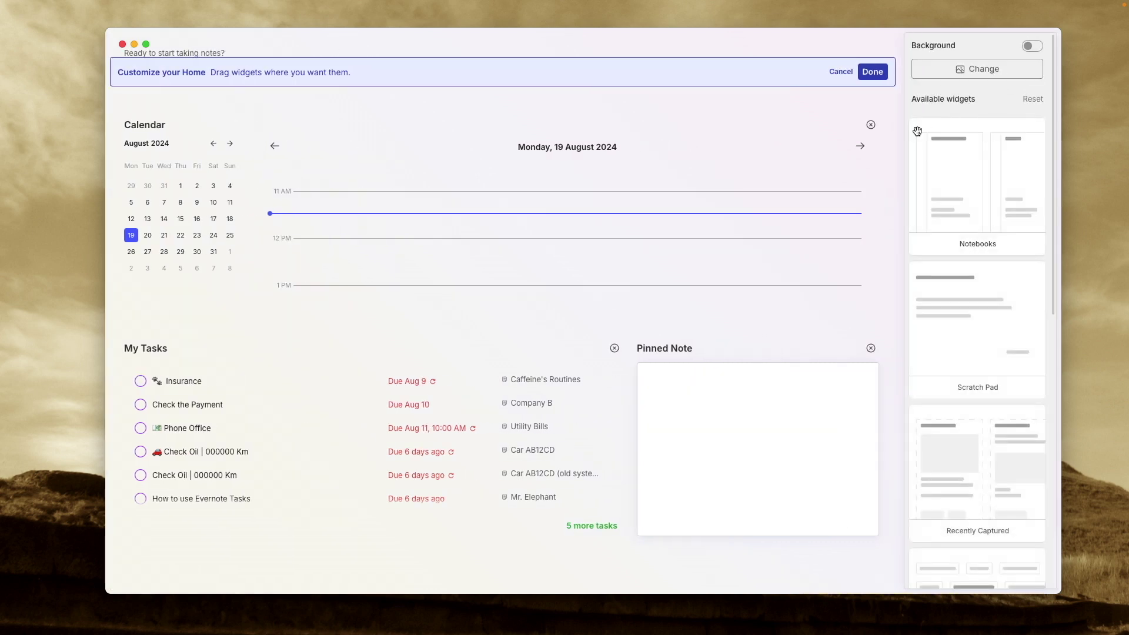
pyautogui.moveTo(697, 219)
pyautogui.click(513, 299)
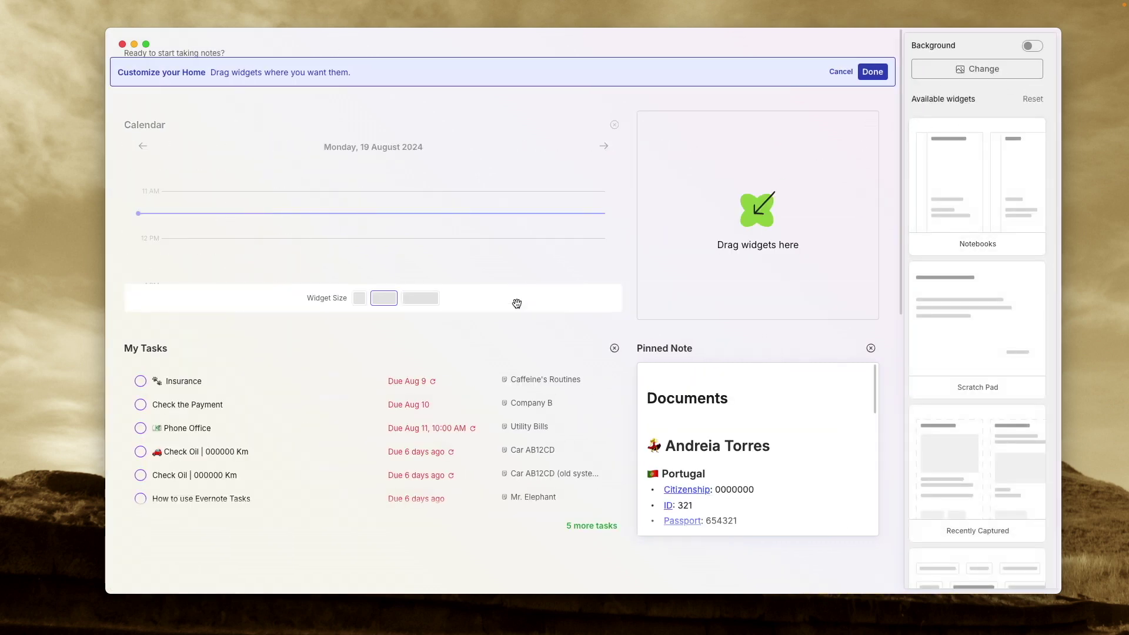
pyautogui.click(872, 72)
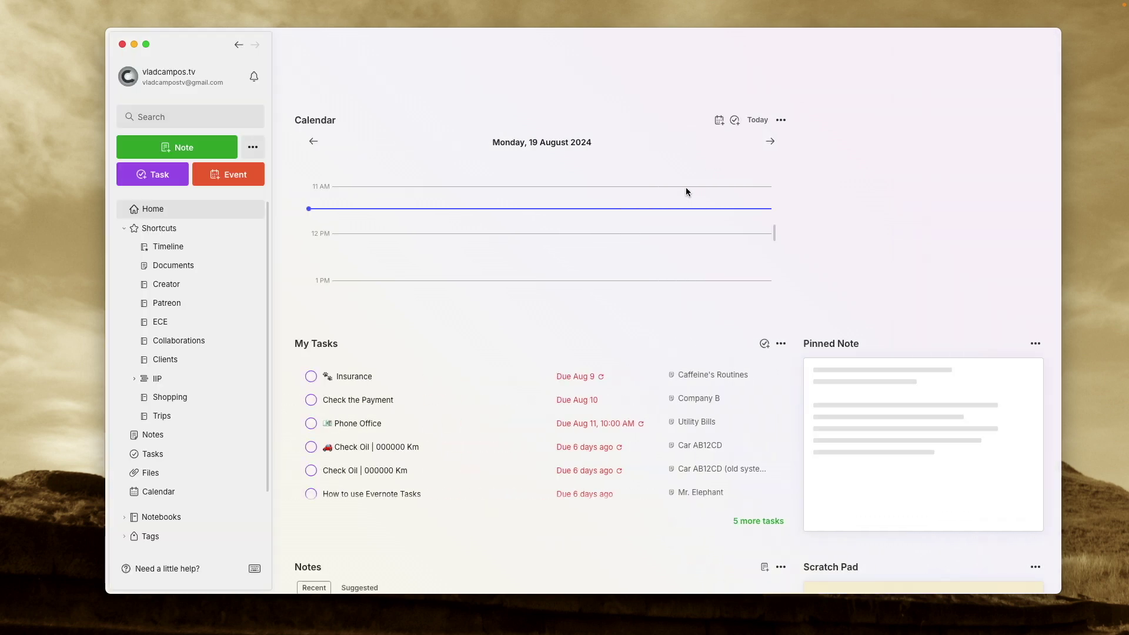
pyautogui.click(550, 147)
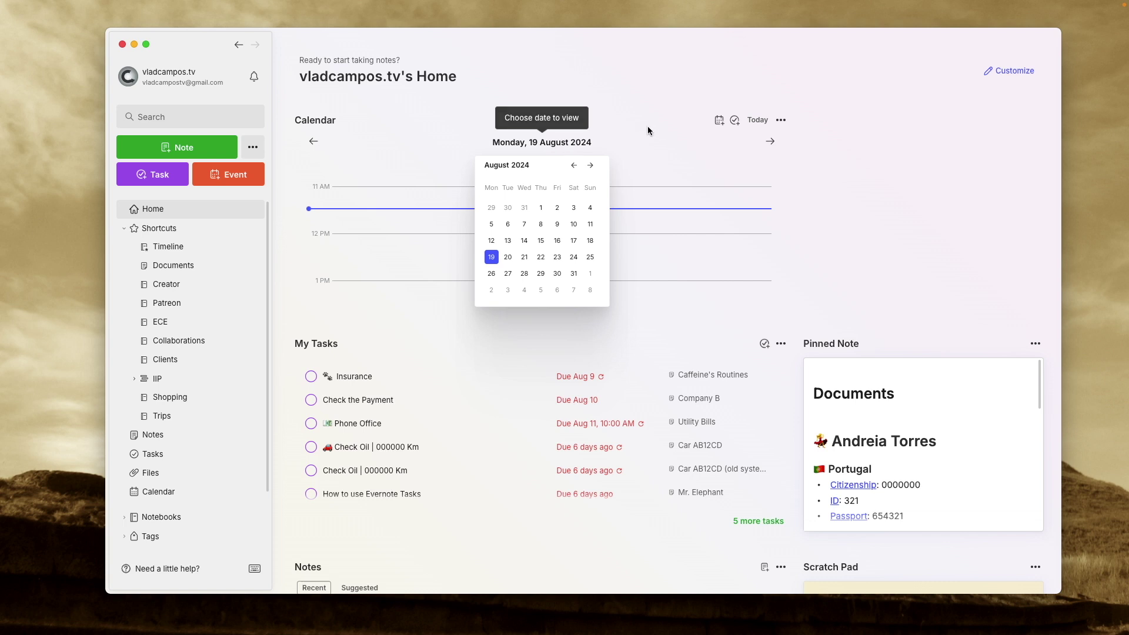
# Restore the Calendar widget to full width with its month calendar.
pyautogui.click(1008, 70)
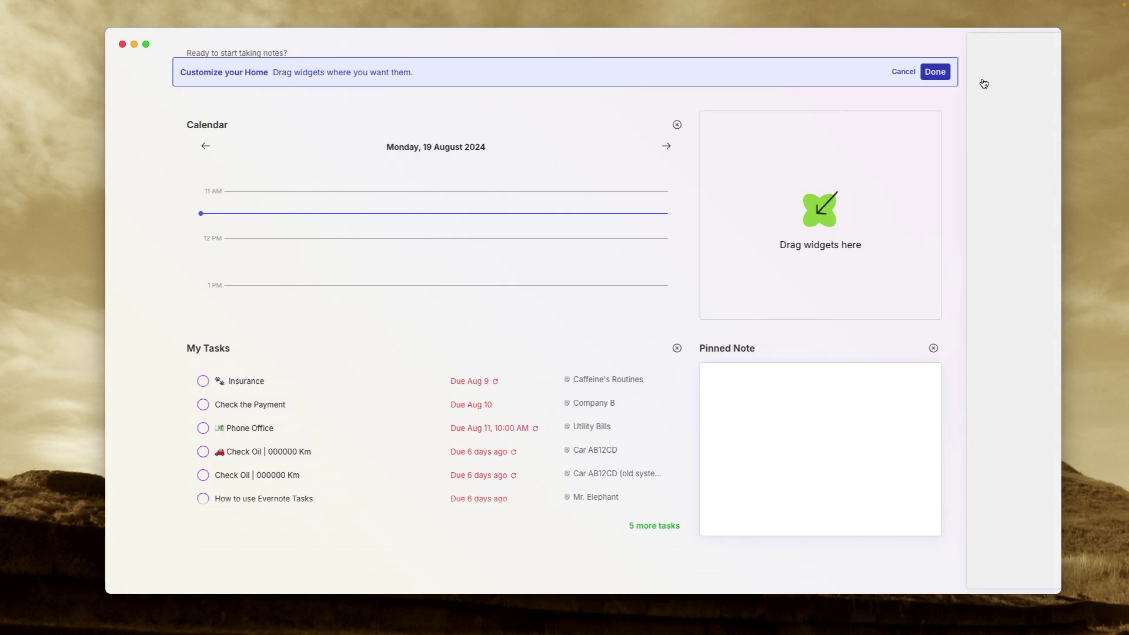
pyautogui.moveTo(570, 263)
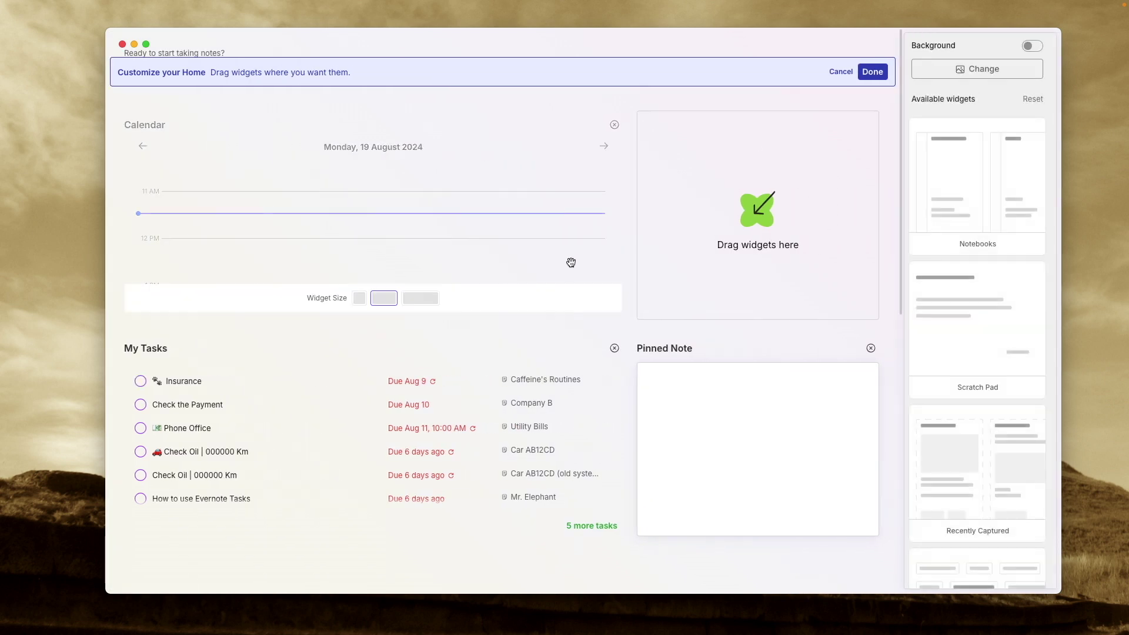
pyautogui.click(431, 302)
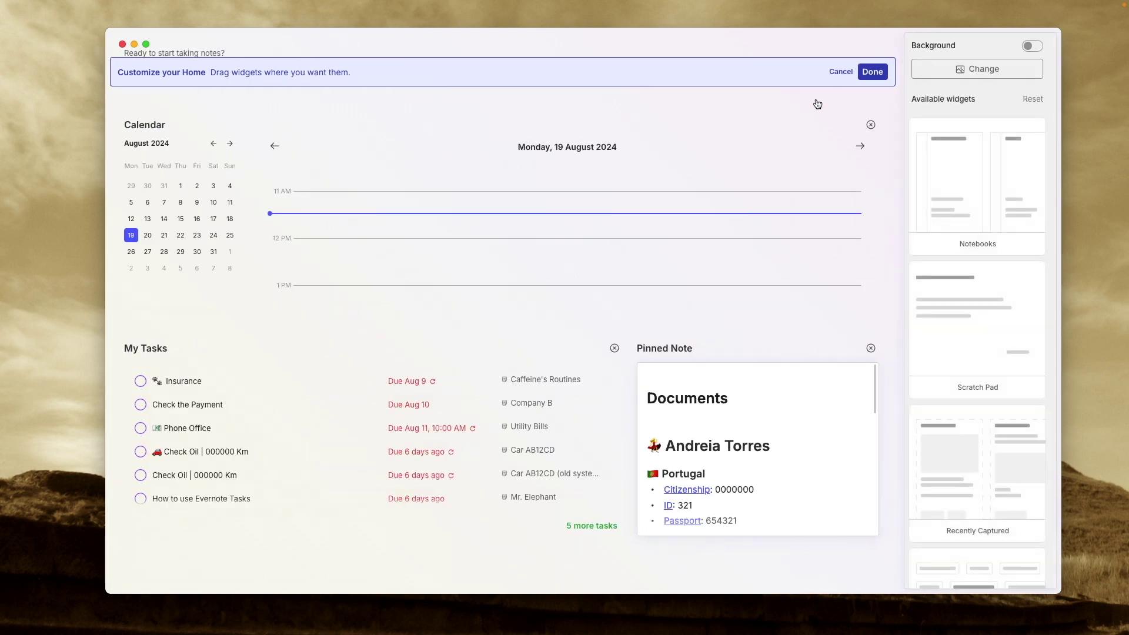
pyautogui.click(872, 72)
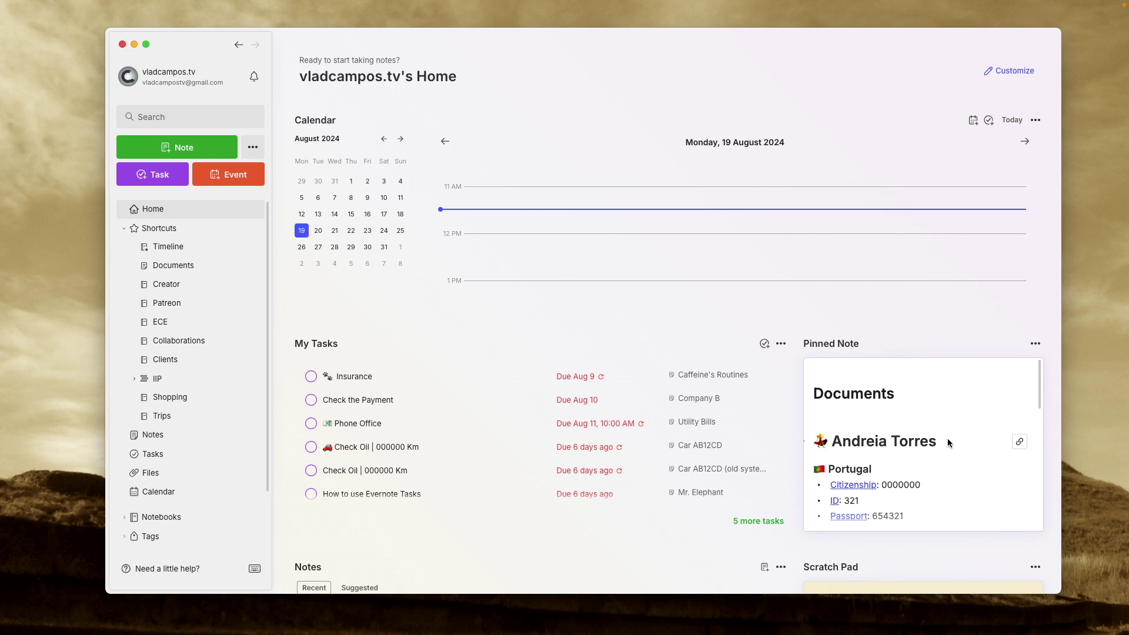
pyautogui.scroll(-4, 947, 439)
pyautogui.scroll(-1, 947, 438)
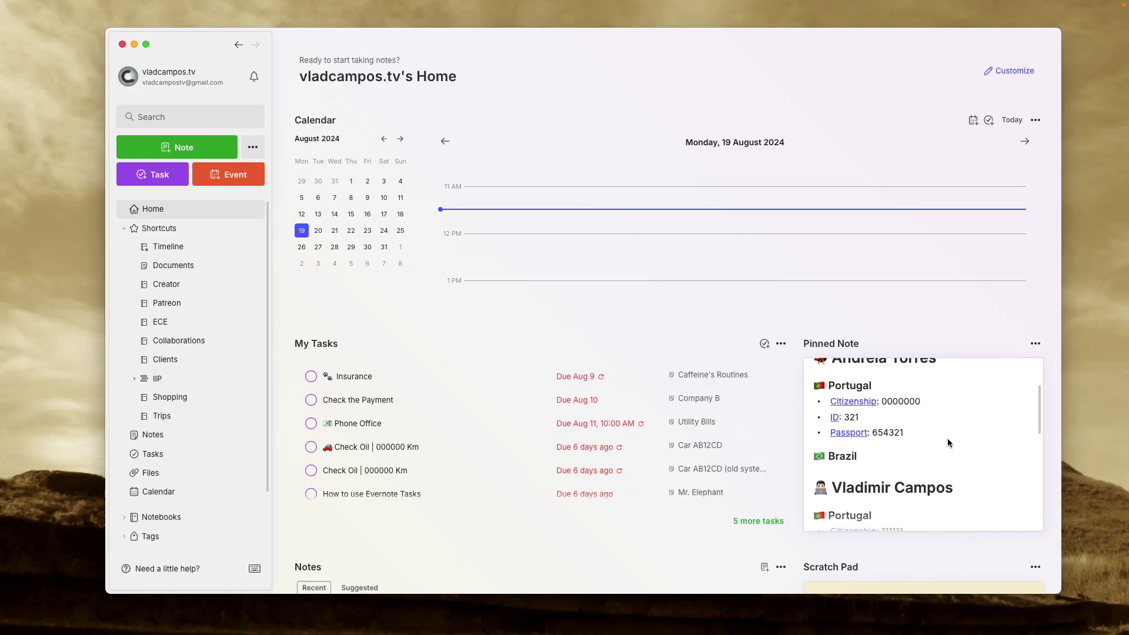
pyautogui.scroll(-3, 947, 438)
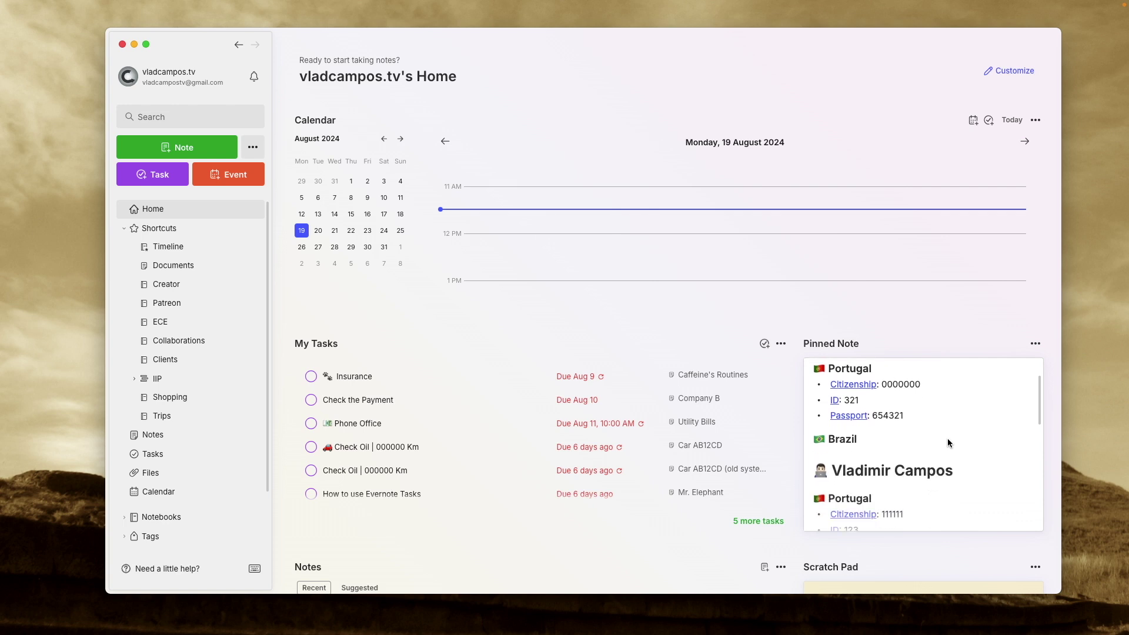
pyautogui.scroll(4, 948, 439)
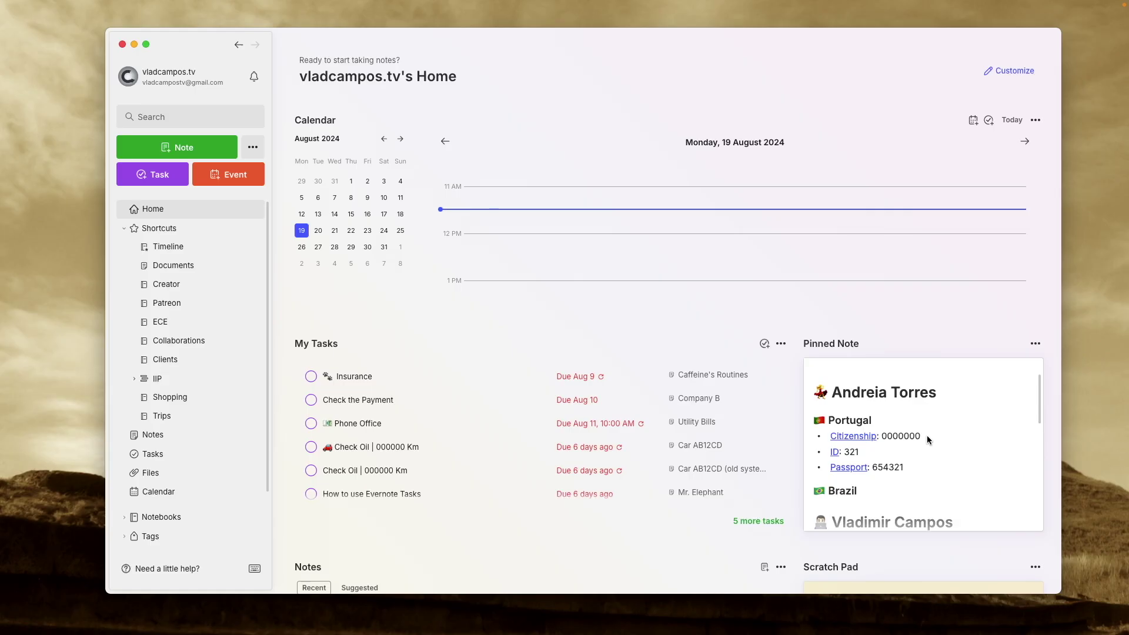
pyautogui.moveTo(927, 435); pyautogui.dragTo(884, 440)
pyautogui.scroll(2, 967, 448)
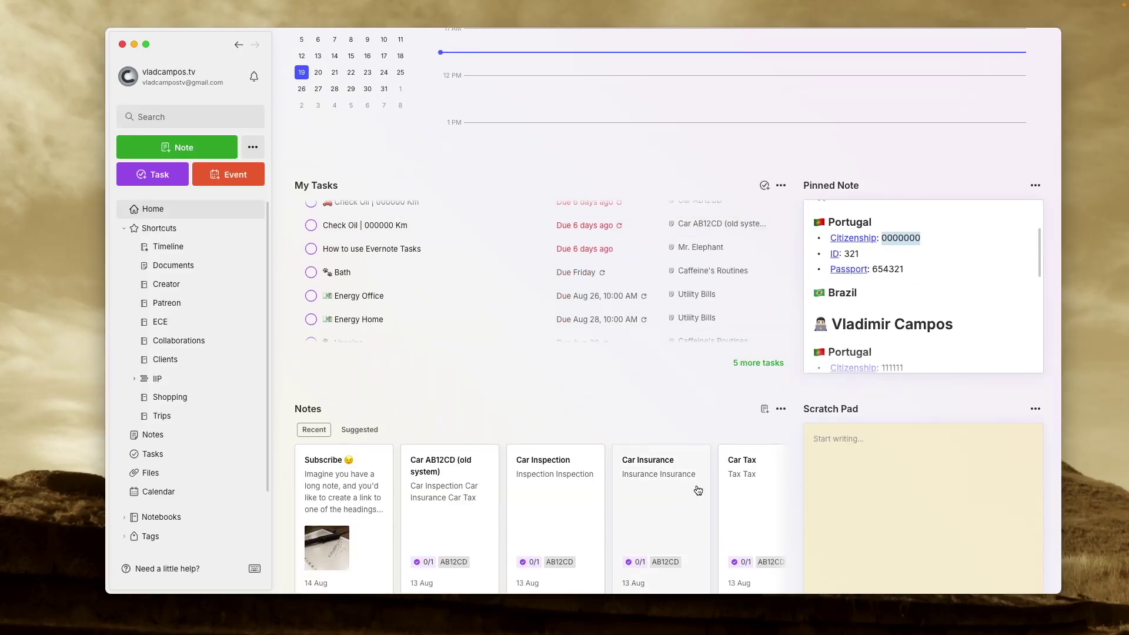
pyautogui.scroll(-3, 688, 491)
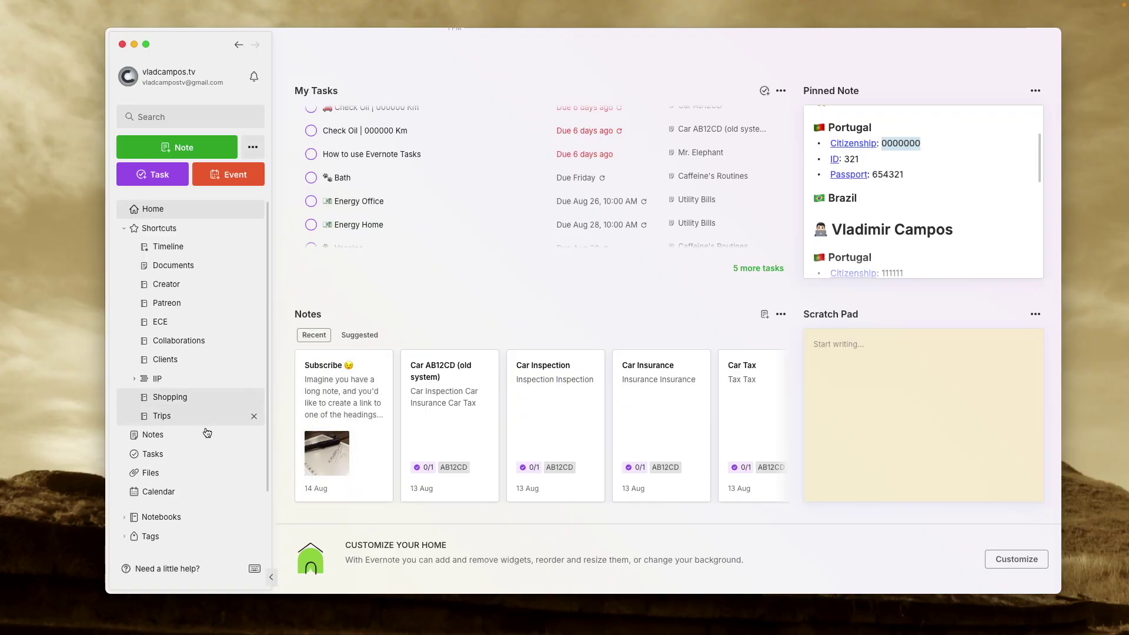
# Browse all 484 notes and their sort options, then return to Home.
pyautogui.click(187, 436)
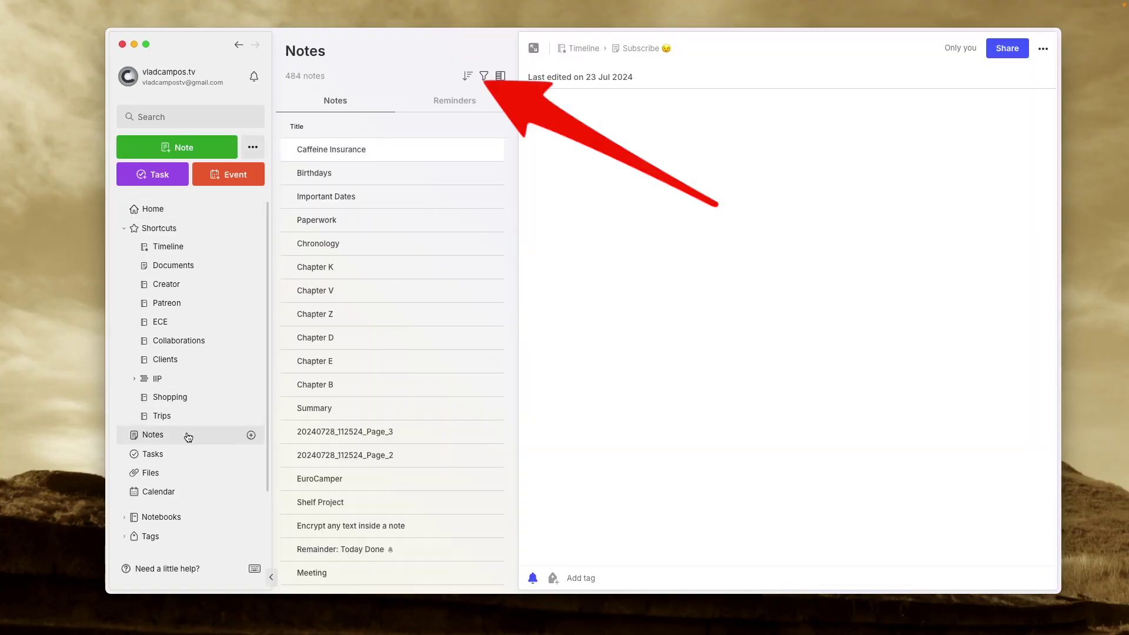
pyautogui.click(467, 78)
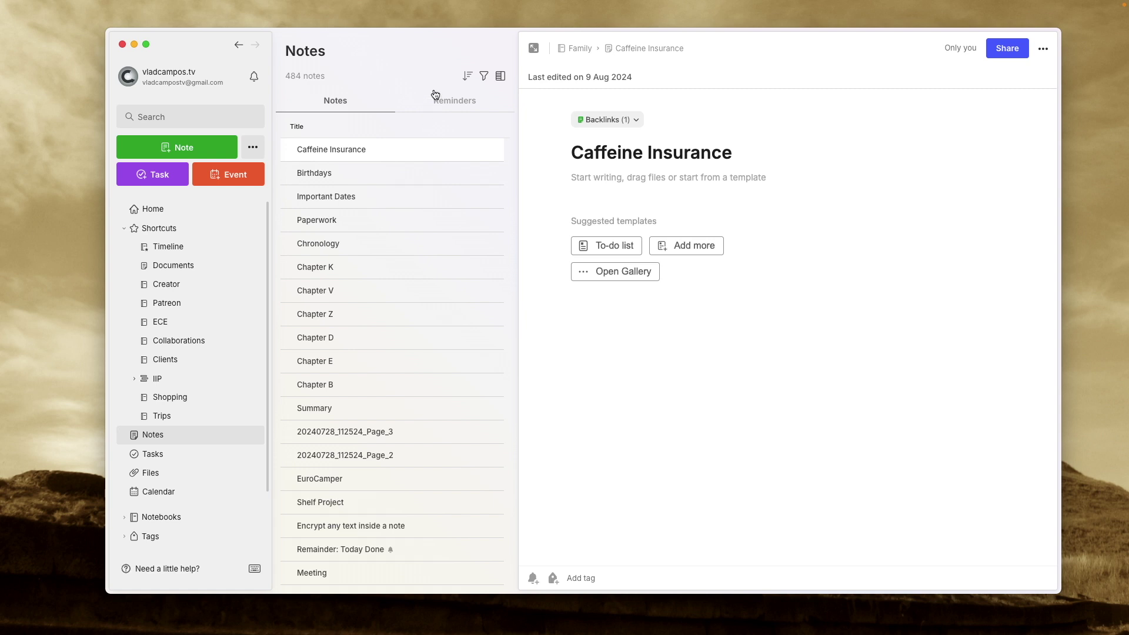
pyautogui.click(205, 217)
pyautogui.scroll(-5, 495, 307)
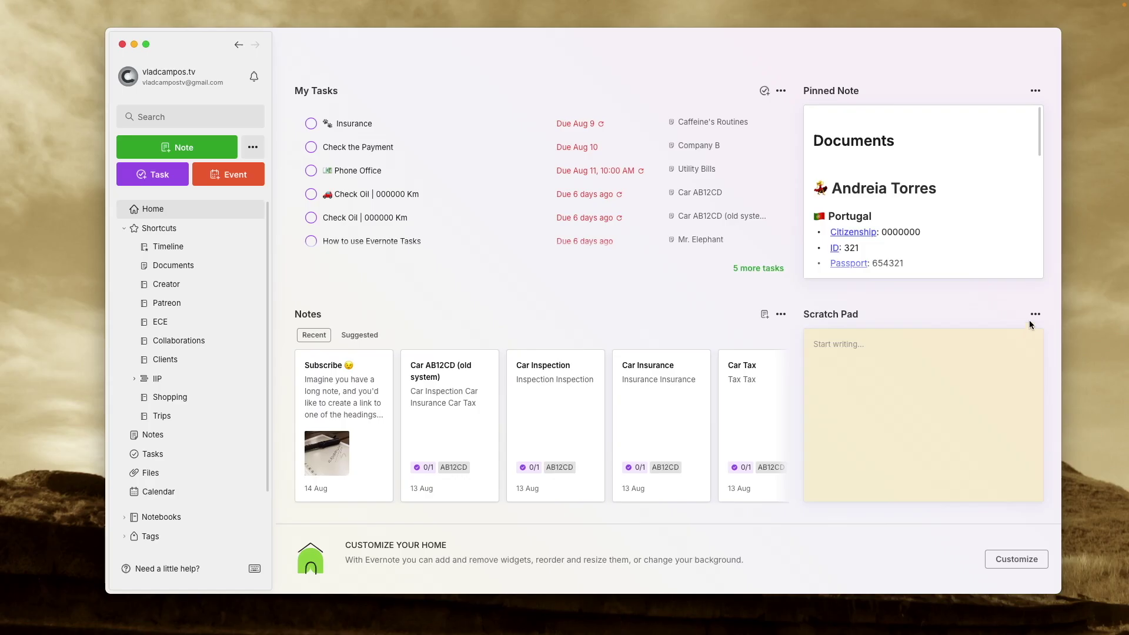
# Remove the Scratch Pad widget from Home and scroll back to the top.
pyautogui.click(1000, 382)
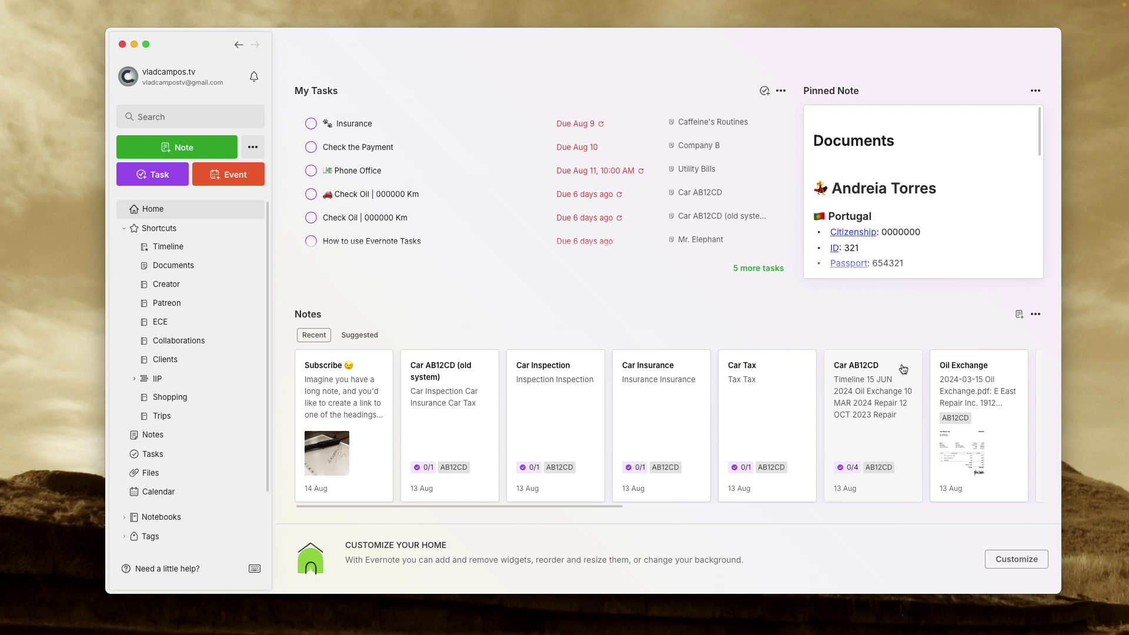
pyautogui.scroll(5, 799, 456)
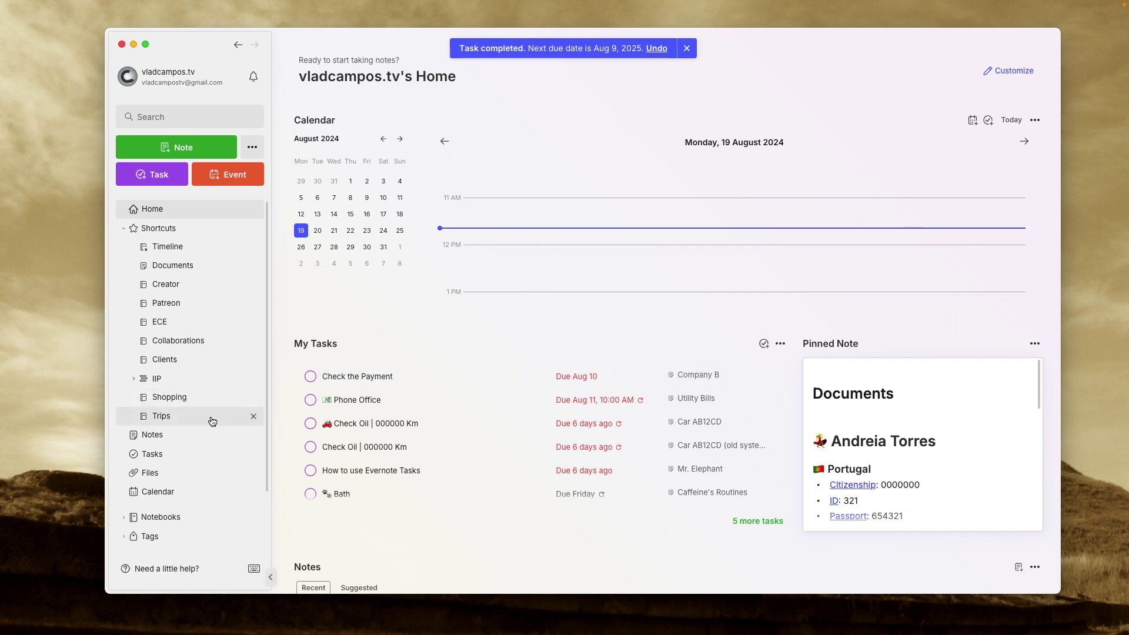
# Open the full Tasks page listing all 24 tasks.
pyautogui.click(165, 462)
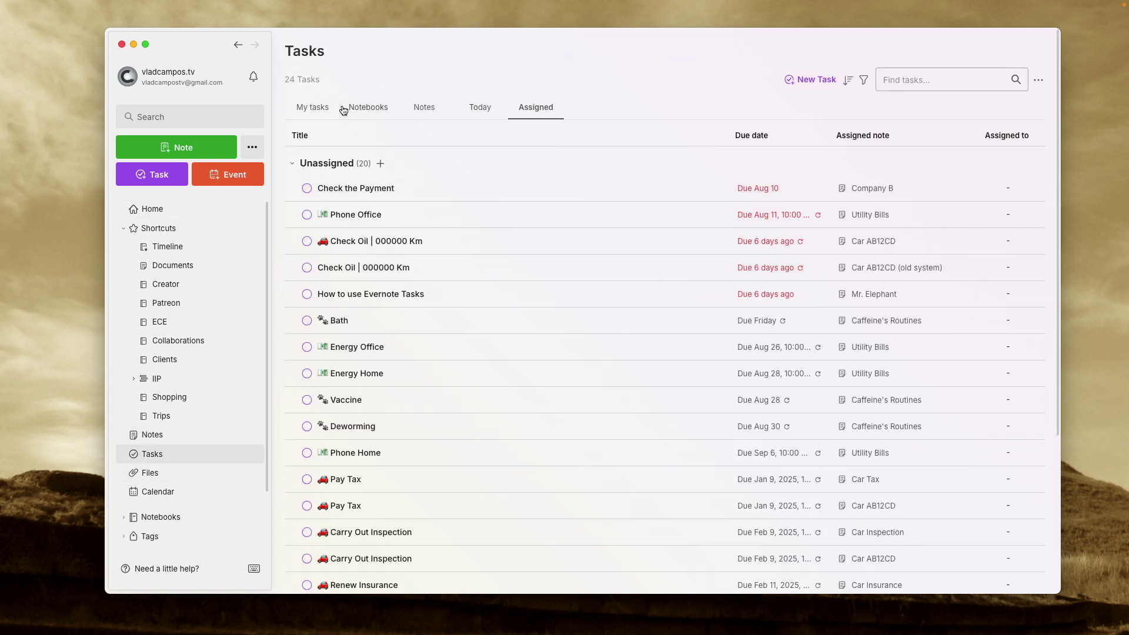
# Return to Home, then open the Creator notebook's notes.
pyautogui.click(183, 216)
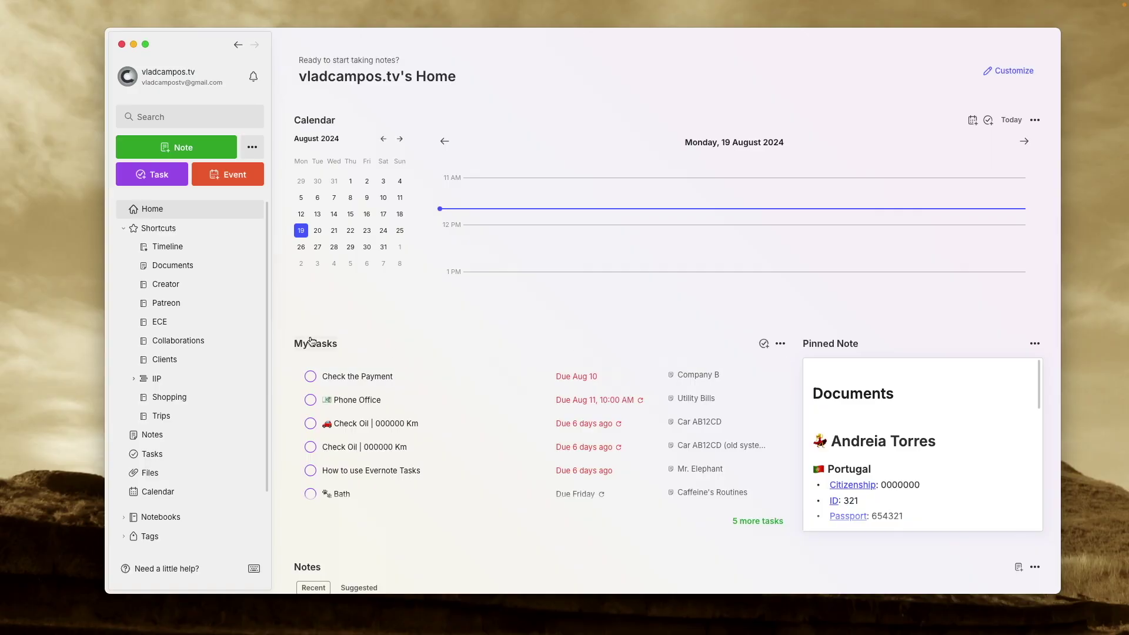
pyautogui.click(189, 286)
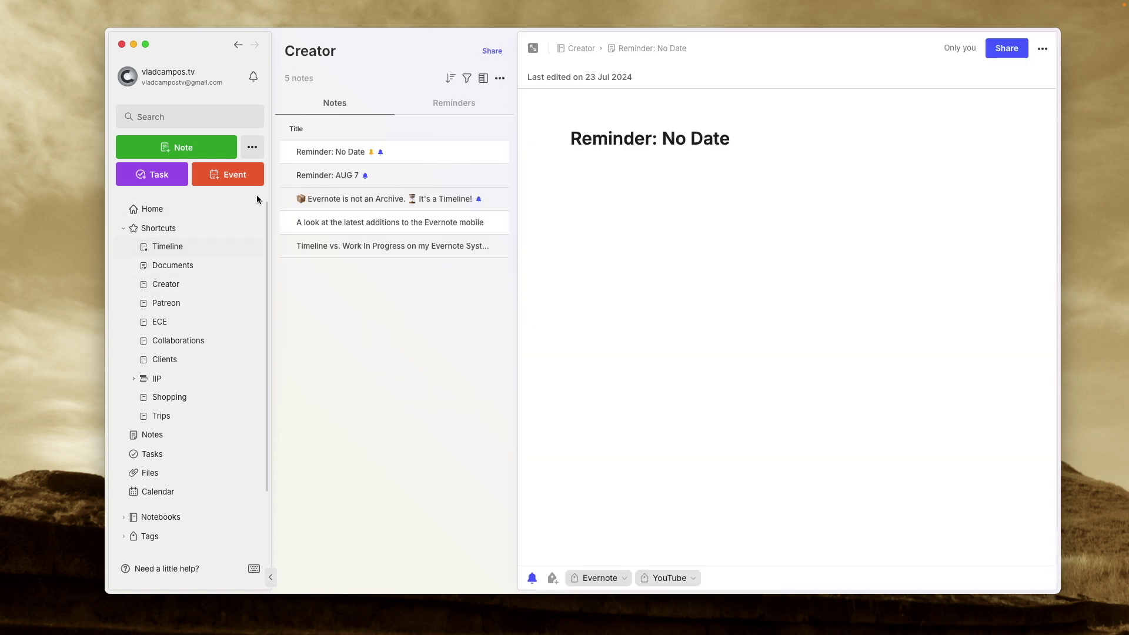
# Create a Creator note titled 'How I use Evernote Home', fixing the 'Hiw' typo.
pyautogui.click(209, 151)
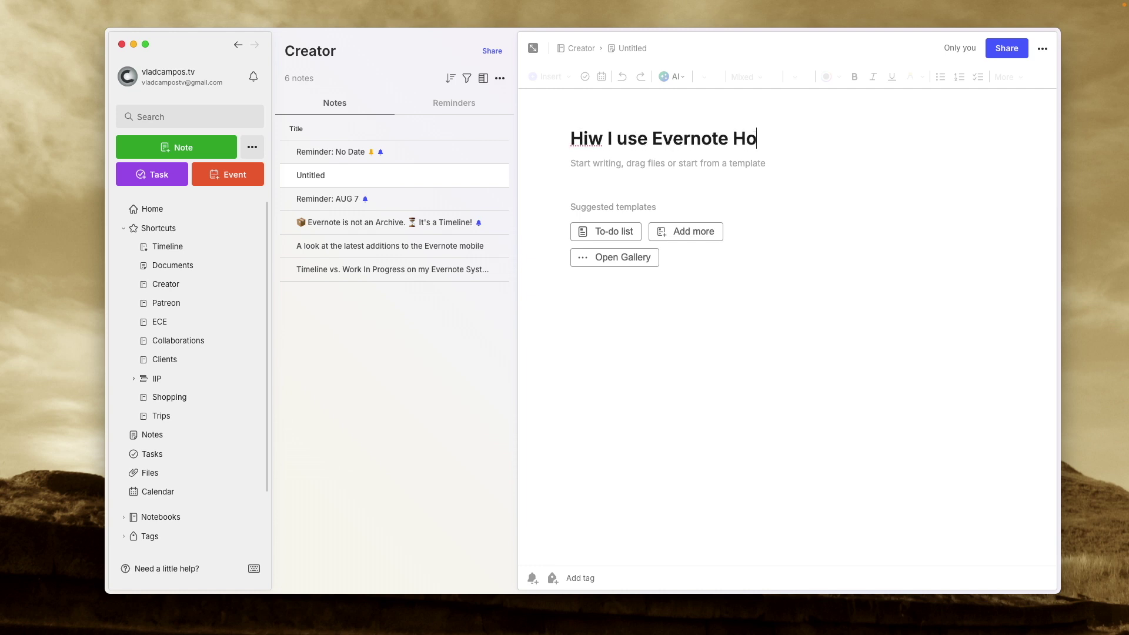
pyautogui.click(588, 136)
pyautogui.press('BackSpace')
pyautogui.write('o')
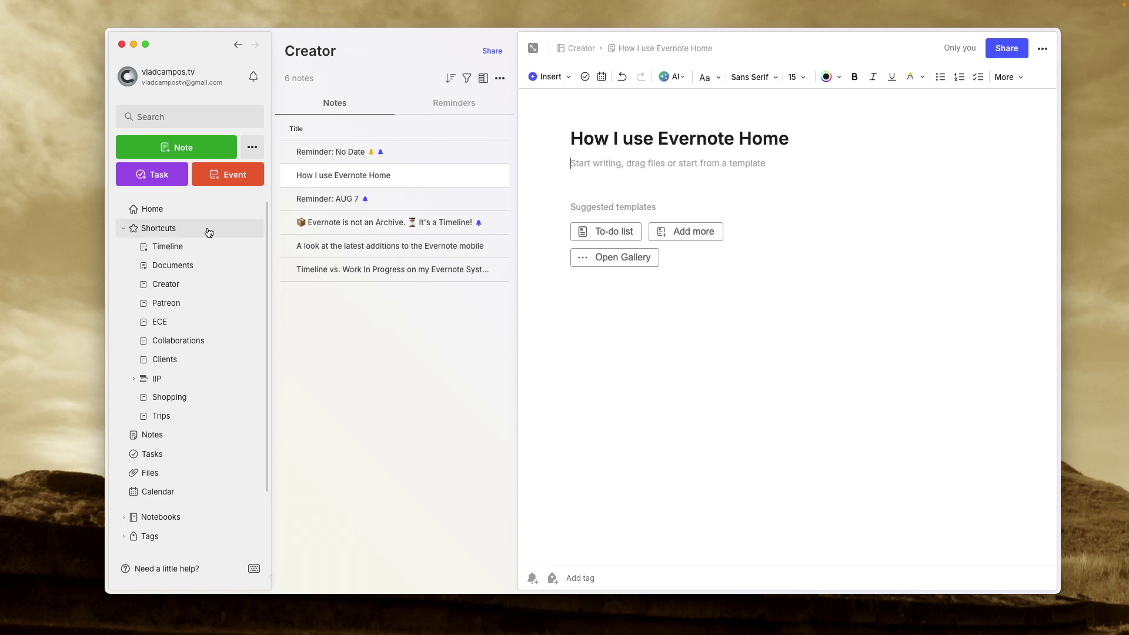
pyautogui.click(185, 215)
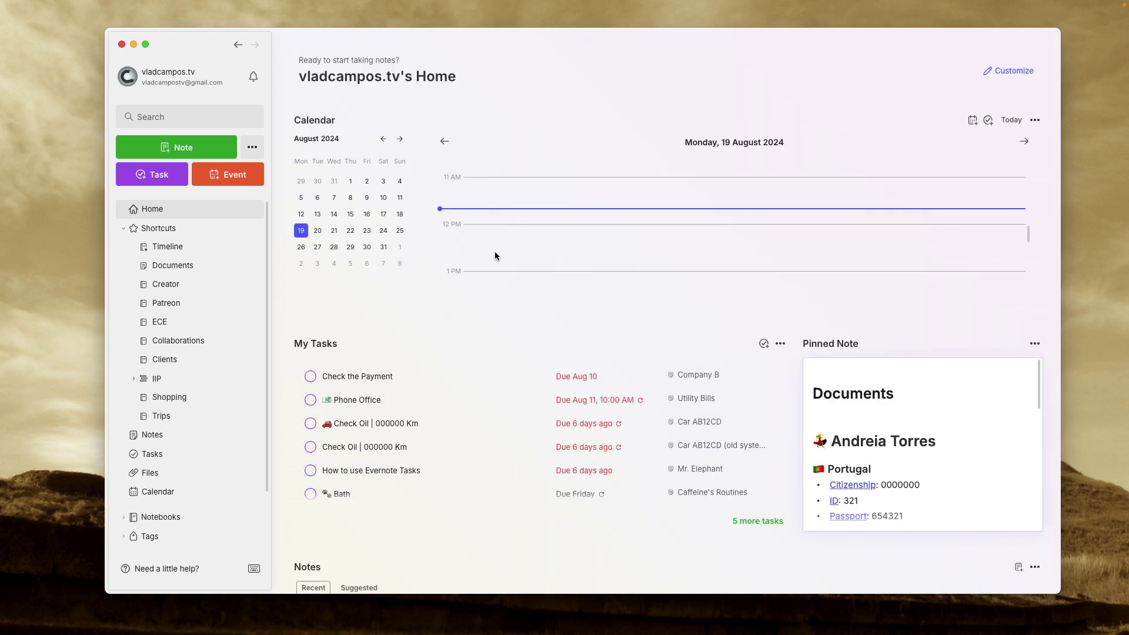
pyautogui.click(317, 231)
pyautogui.click(334, 248)
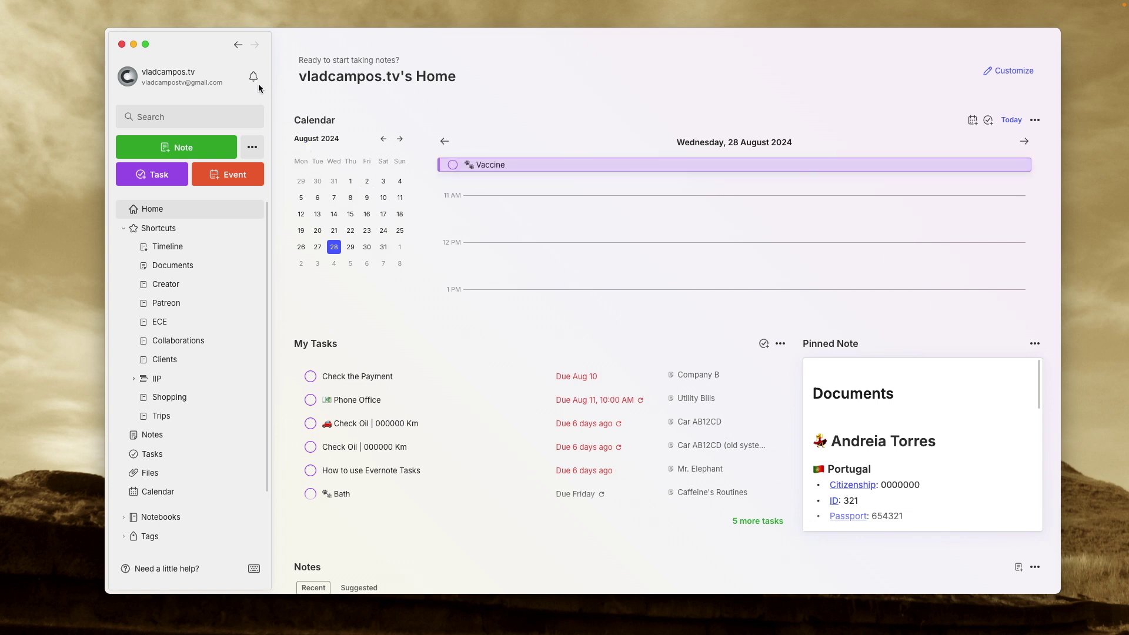
pyautogui.click(237, 45)
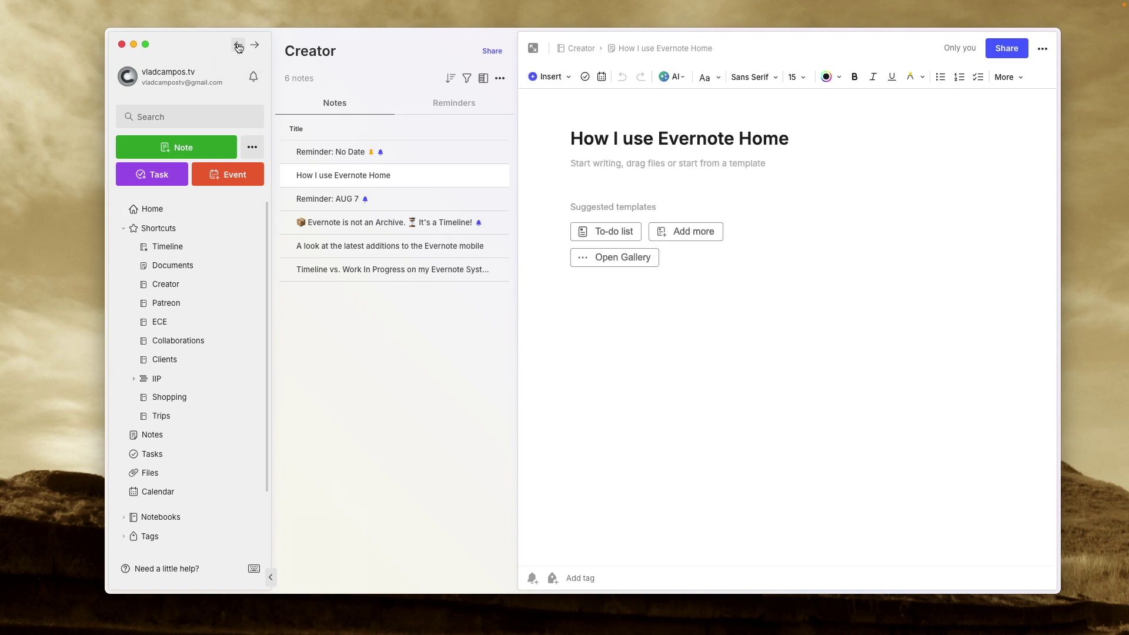
pyautogui.click(168, 209)
# Open the 'How I use Evernote Home' card from Home's recent notes.
pyautogui.scroll(-5, 442, 312)
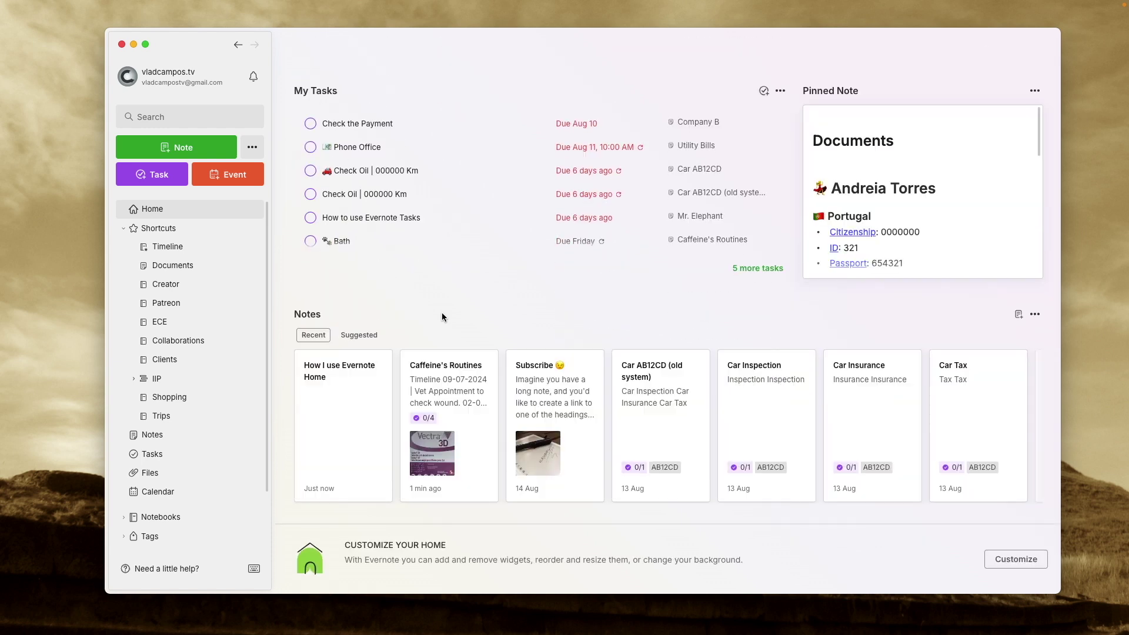
pyautogui.scroll(1, 442, 330)
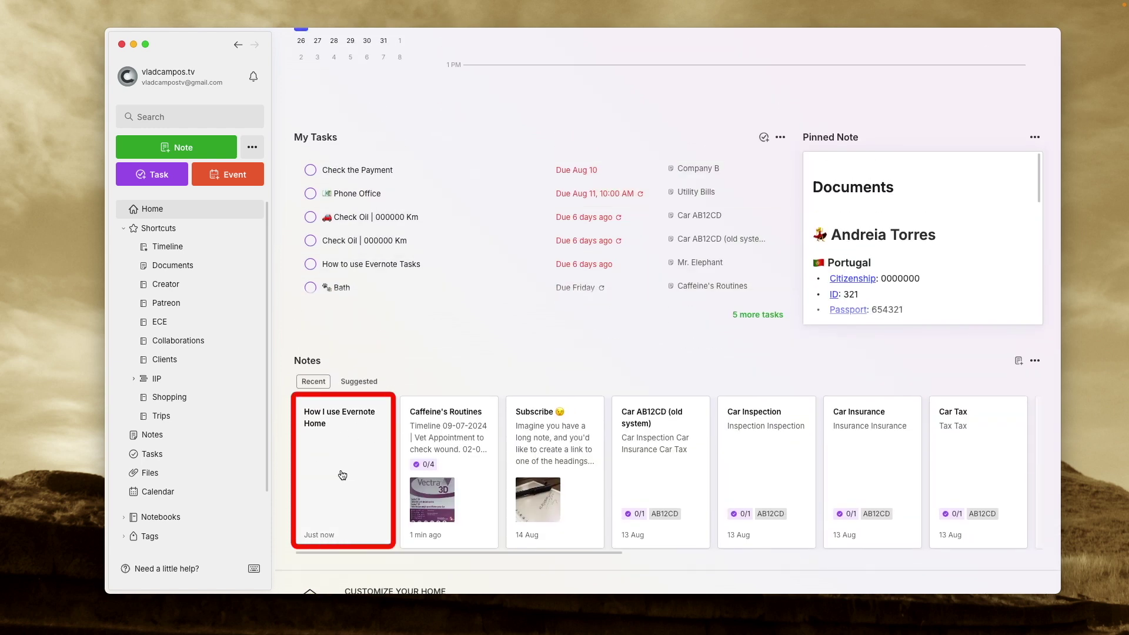
pyautogui.click(352, 493)
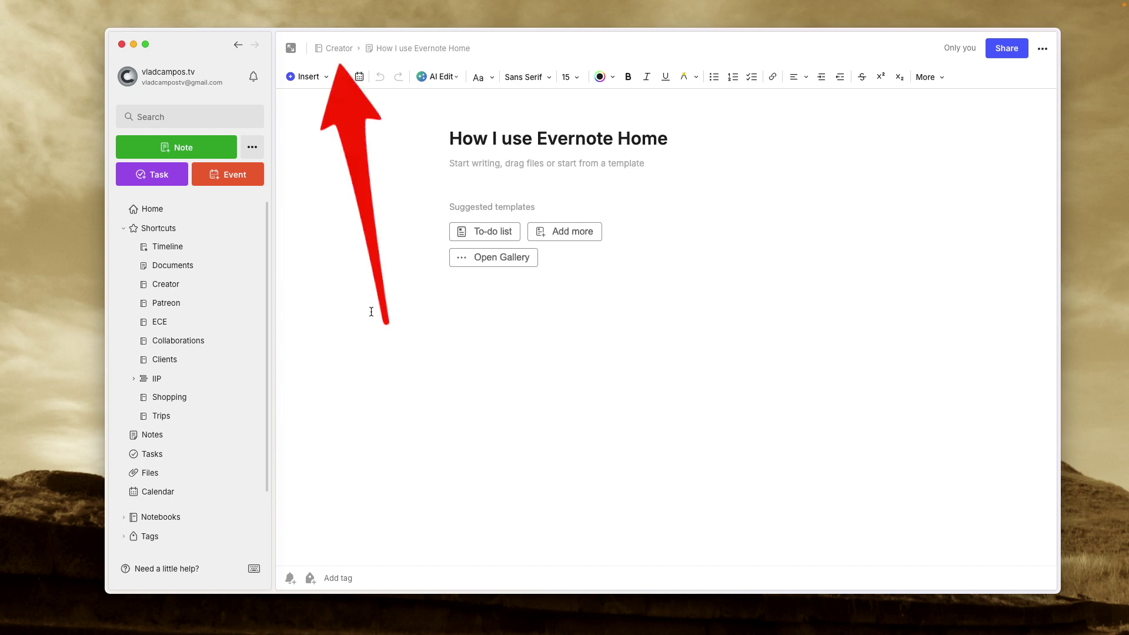
# Open the Creator notebook via the breadcrumb and select 'How I use Evernote Home'.
pyautogui.click(340, 50)
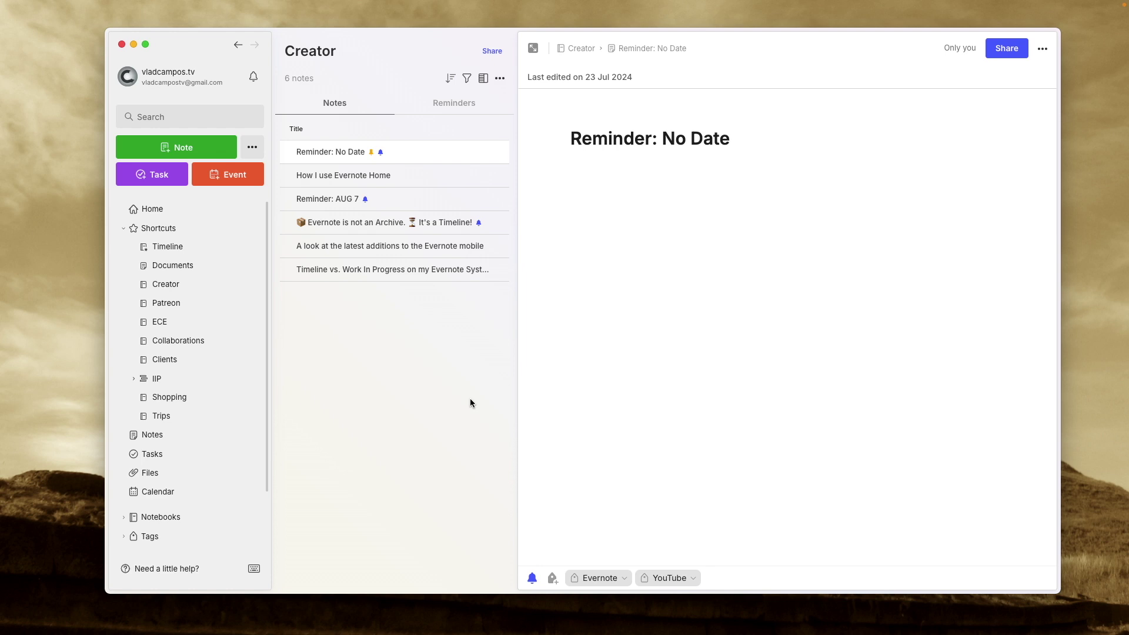
pyautogui.click(444, 186)
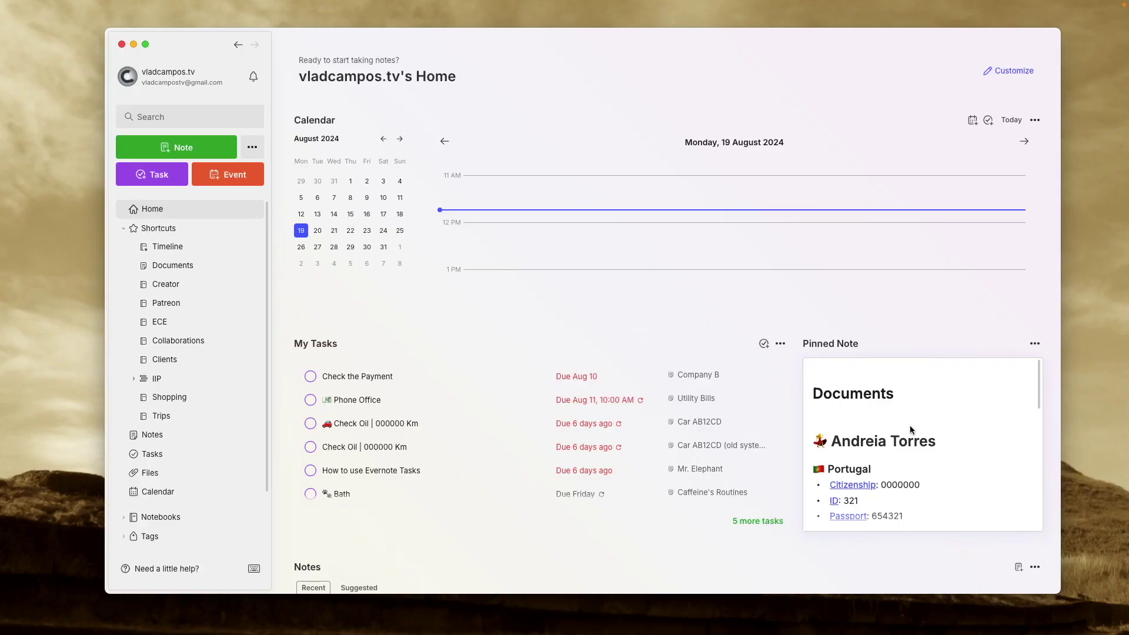
# Scroll down through the Pinned Note widget and the rest of the Home page.
pyautogui.scroll(-5, 911, 428)
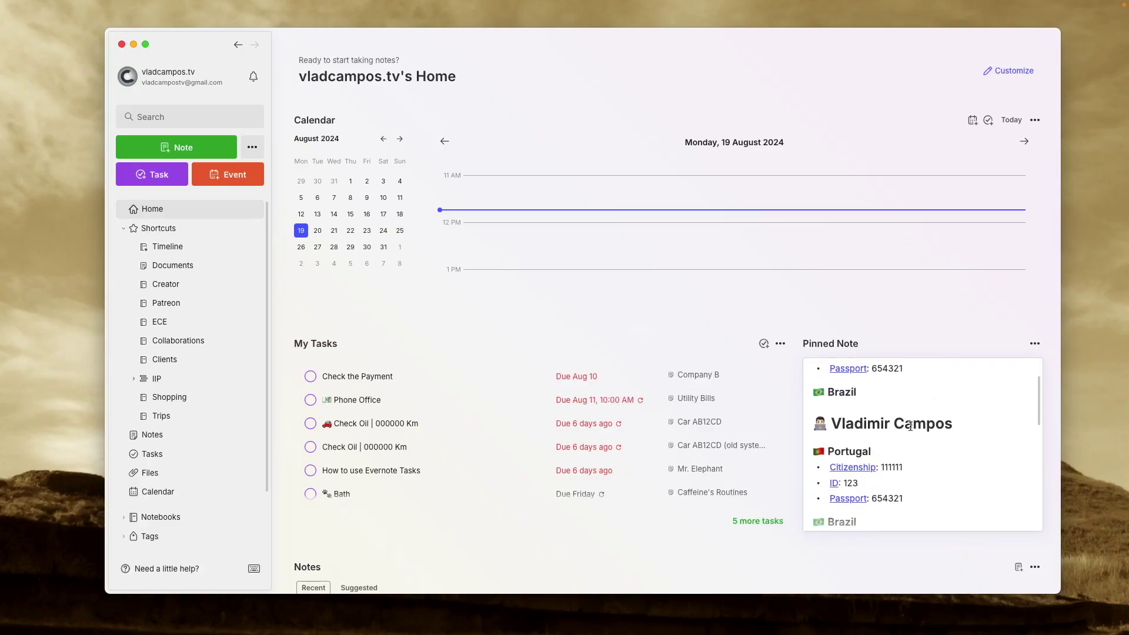
pyautogui.scroll(-2, 910, 425)
pyautogui.scroll(-2, 774, 311)
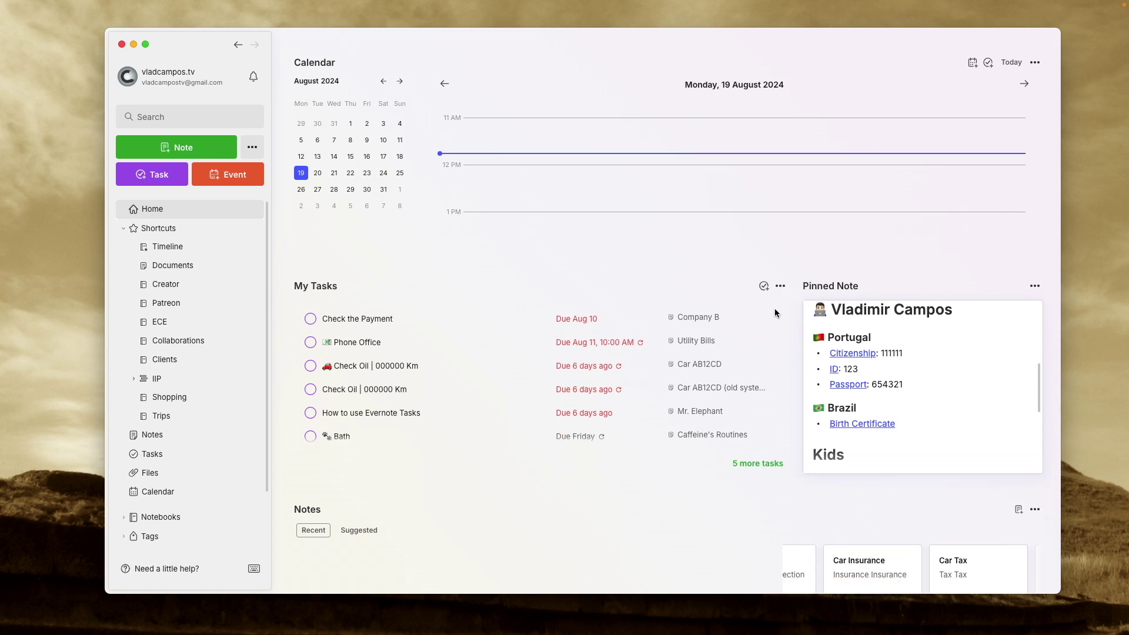
pyautogui.scroll(-2, 741, 362)
pyautogui.scroll(-3, 612, 488)
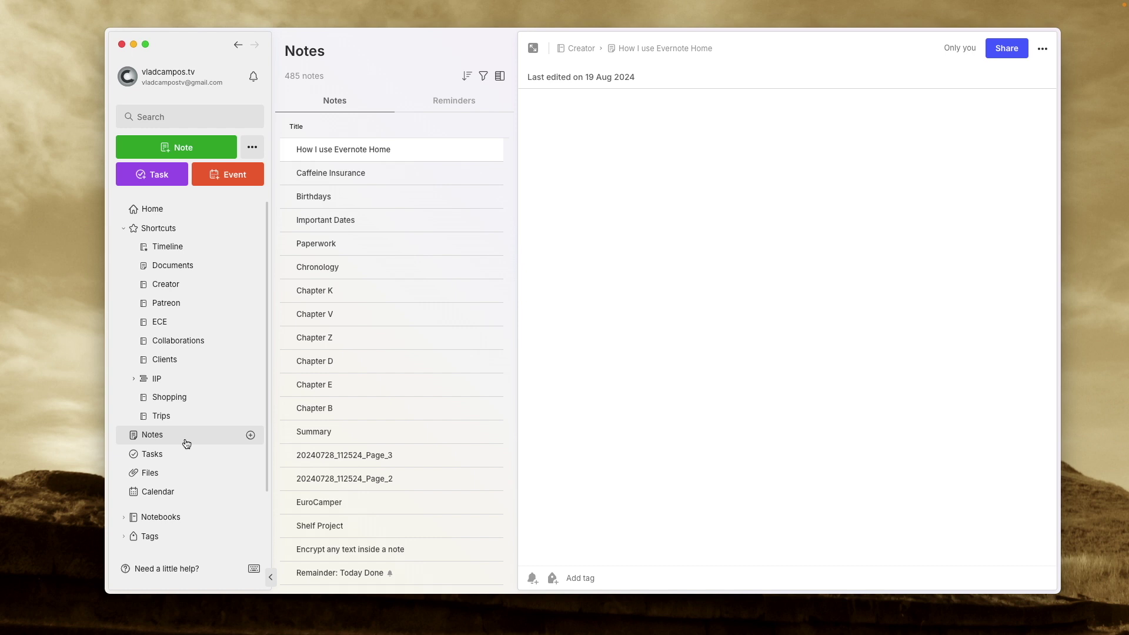
# Check the sort options for the 485-note list, then go back to the Home dashboard.
pyautogui.click(468, 78)
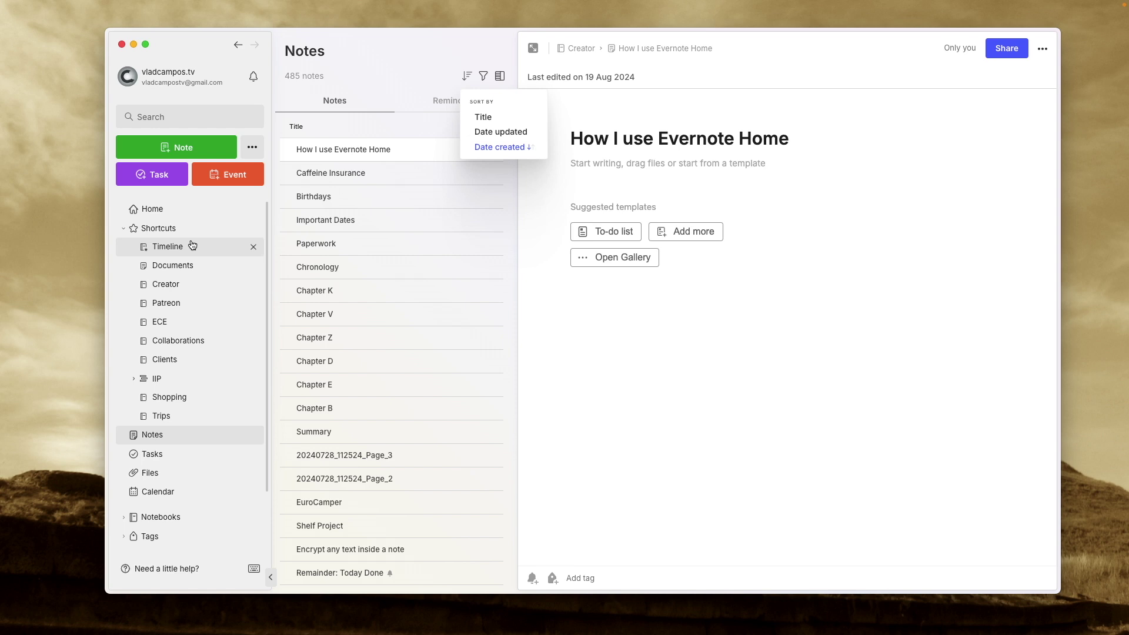
pyautogui.click(163, 217)
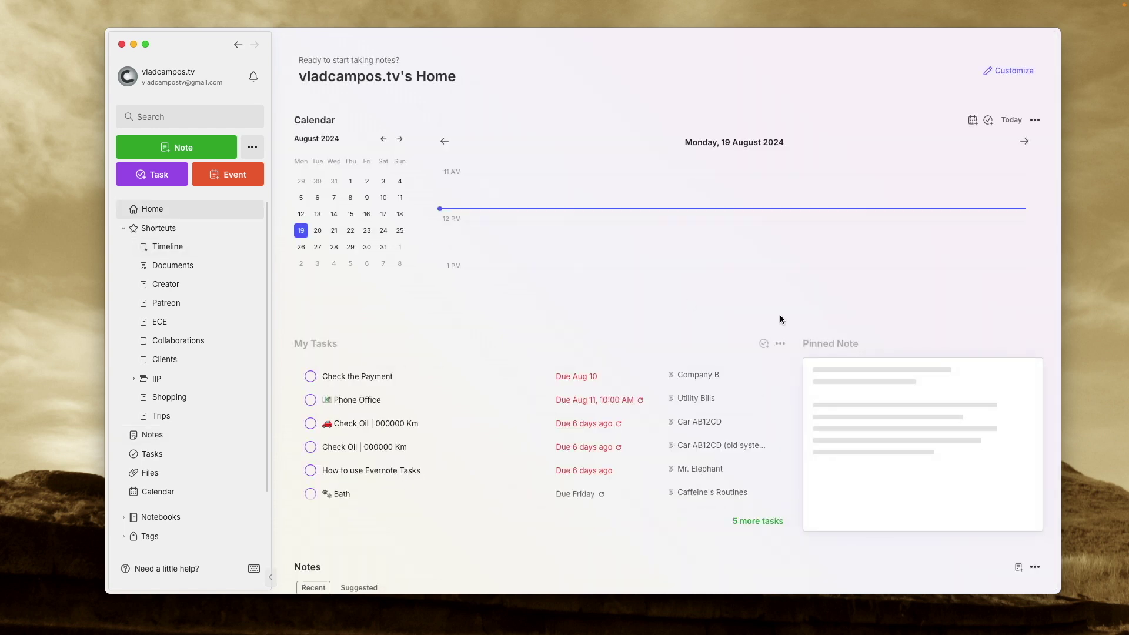
pyautogui.scroll(-3, 829, 333)
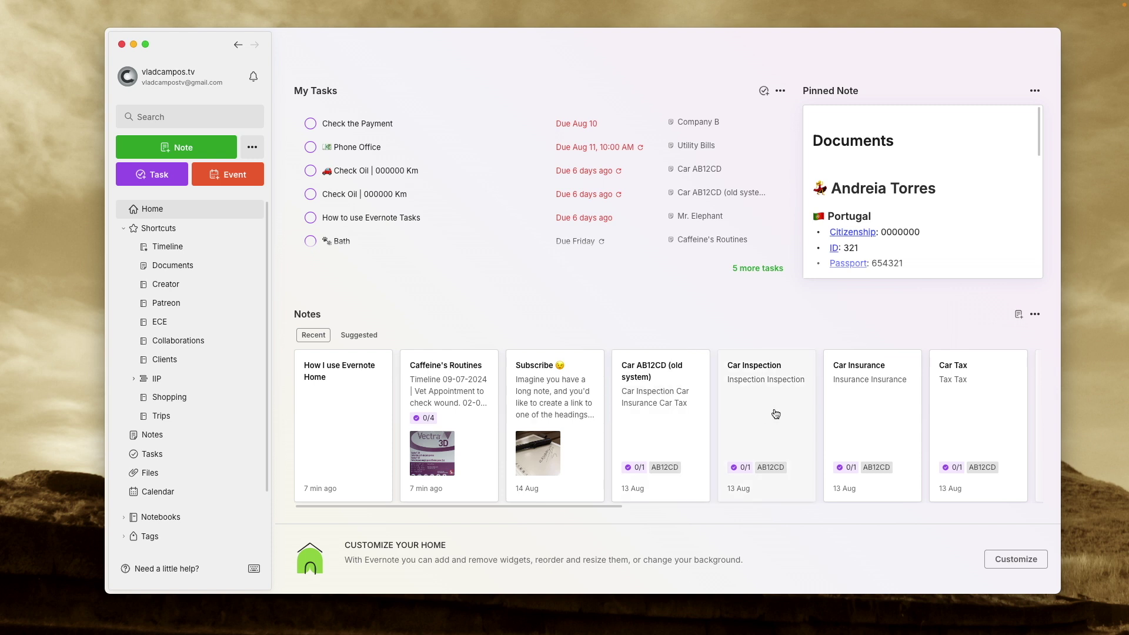
pyautogui.hscroll(5, 774, 414)
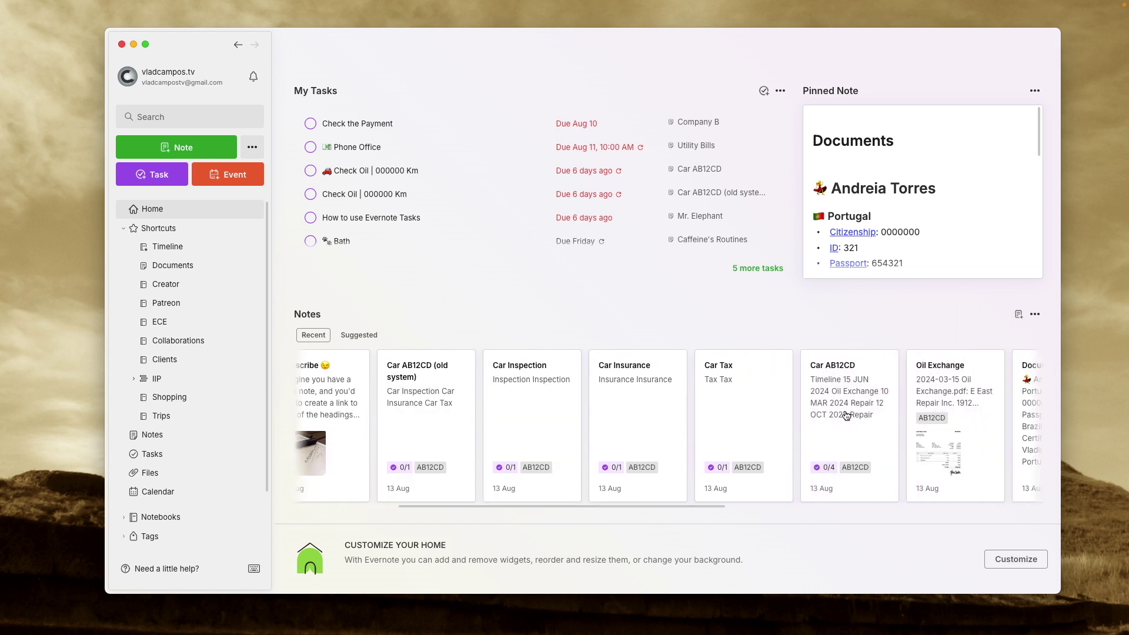
pyautogui.scroll(5, 845, 347)
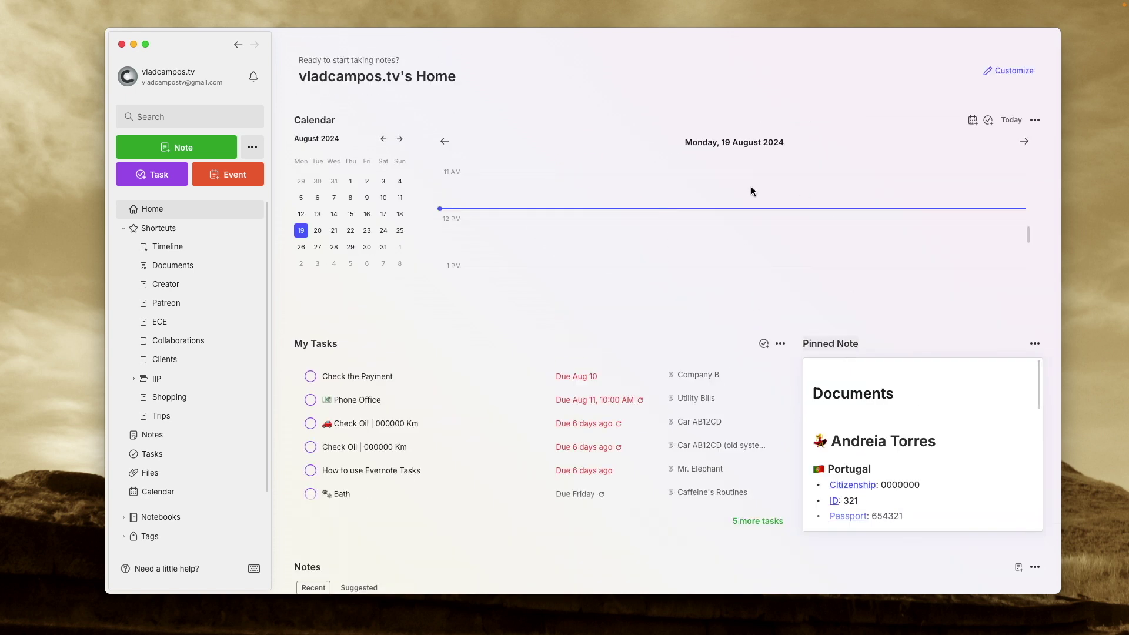